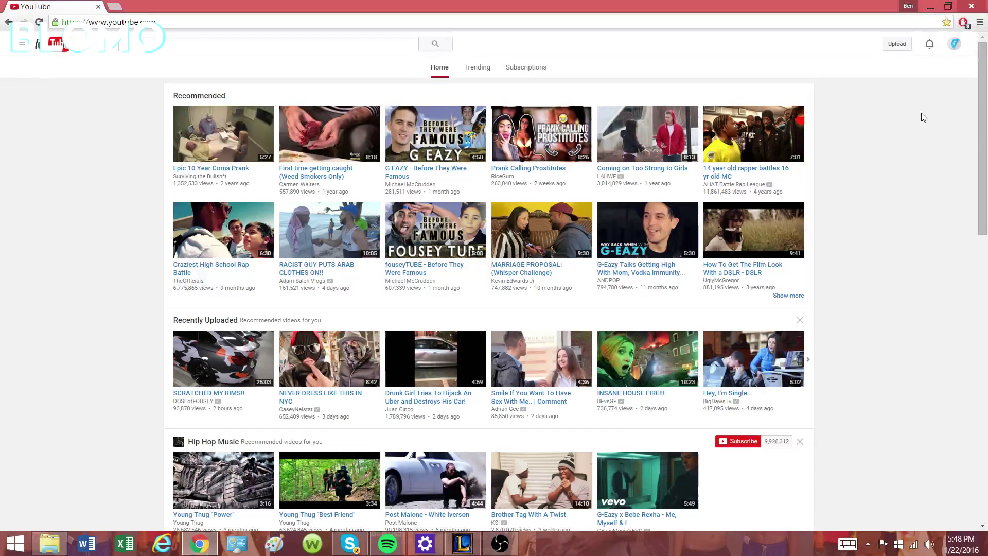
Upload the OBS Videos (12) clip from the computer to YouTube
left_click(906, 46)
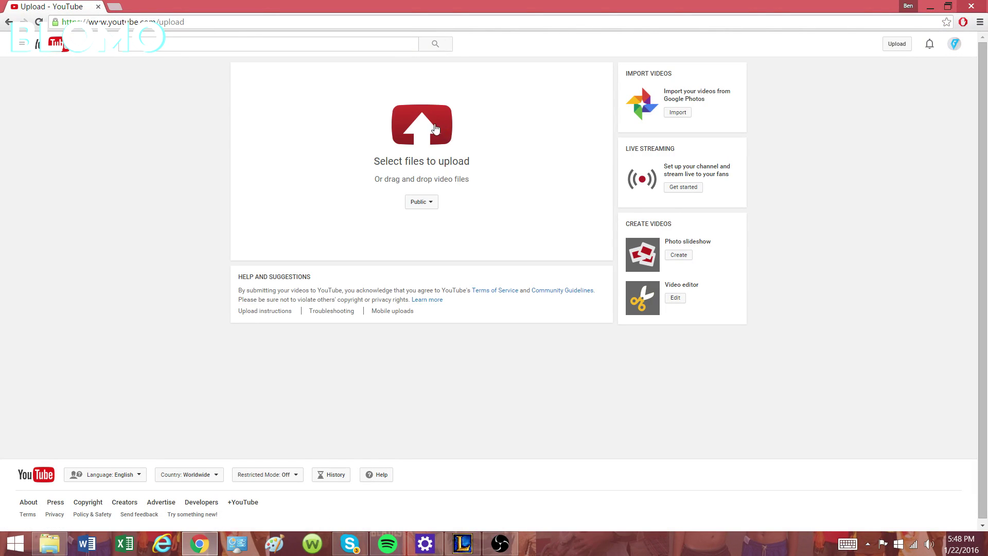
left_click(418, 134)
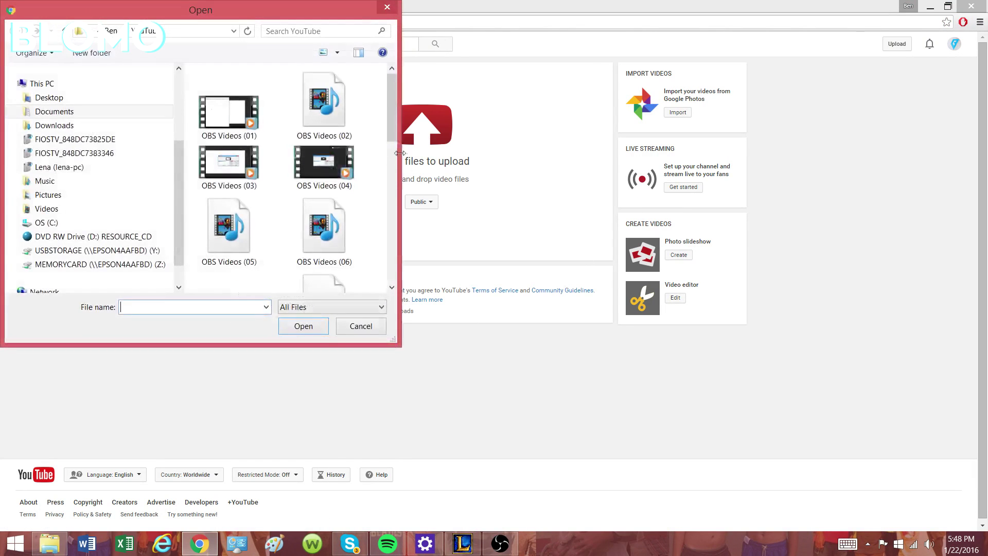
left_click_drag(392, 186, 375, 250)
left_click(314, 118)
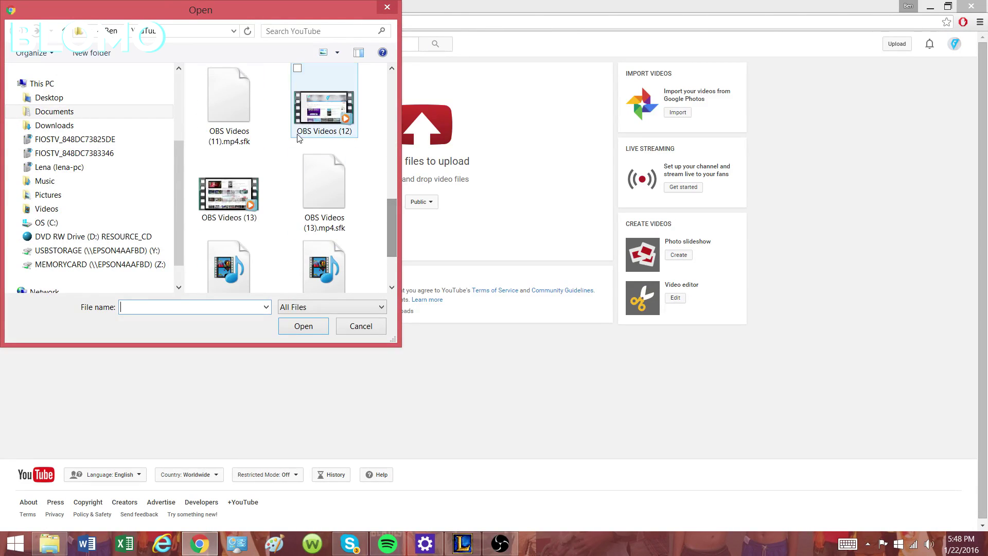
left_click(303, 327)
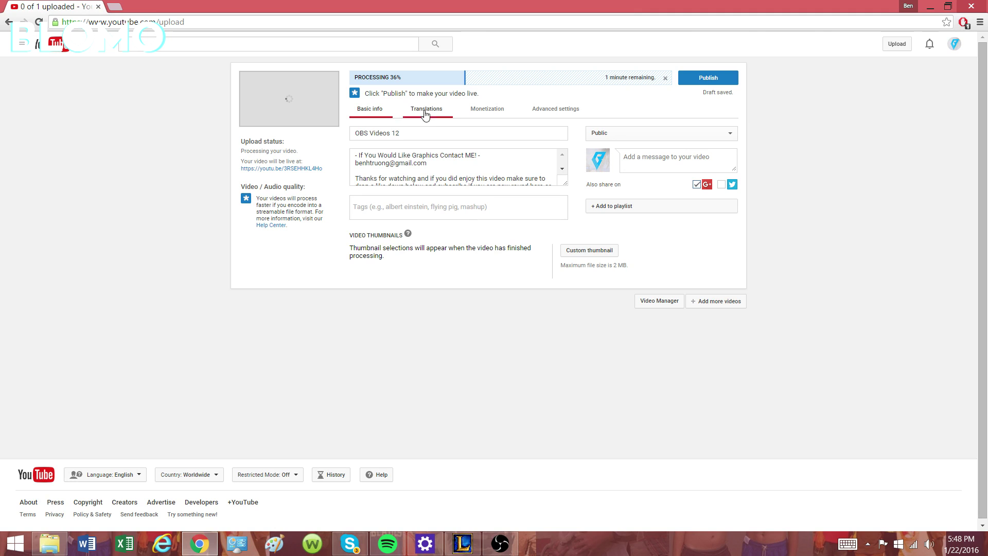
After processing finishes, leave the unpublished draft and return to the YouTube home page
left_click(499, 542)
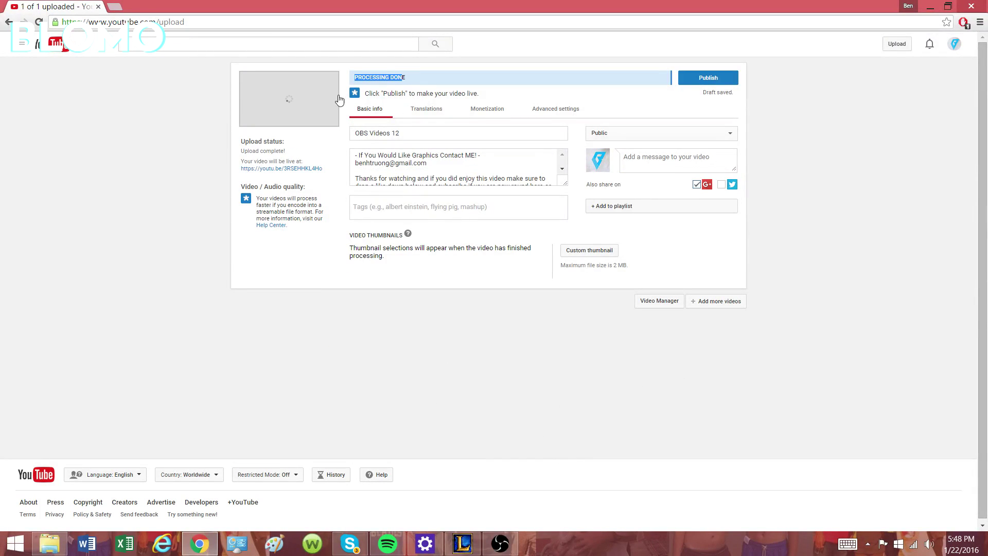
left_click_drag(302, 161, 240, 161)
left_click(55, 49)
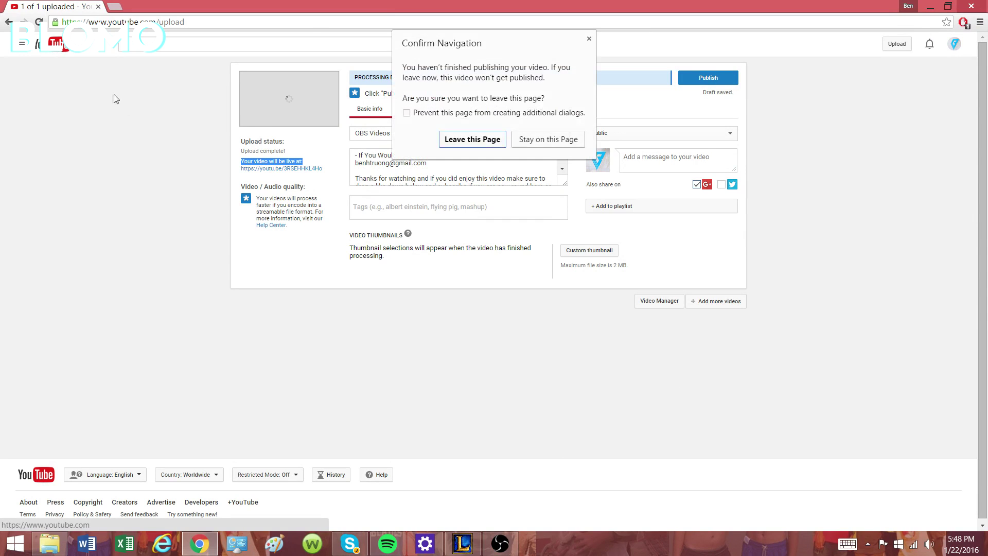
left_click(469, 142)
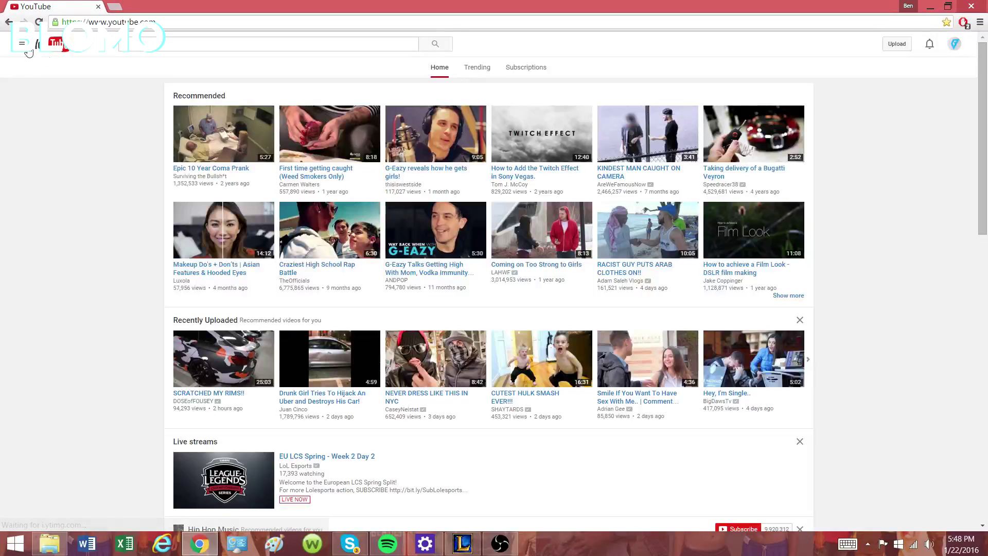
Reach the Video Editor via My Channel's upload page and remove the not-ready clip from the video track
left_click(25, 49)
left_click(49, 85)
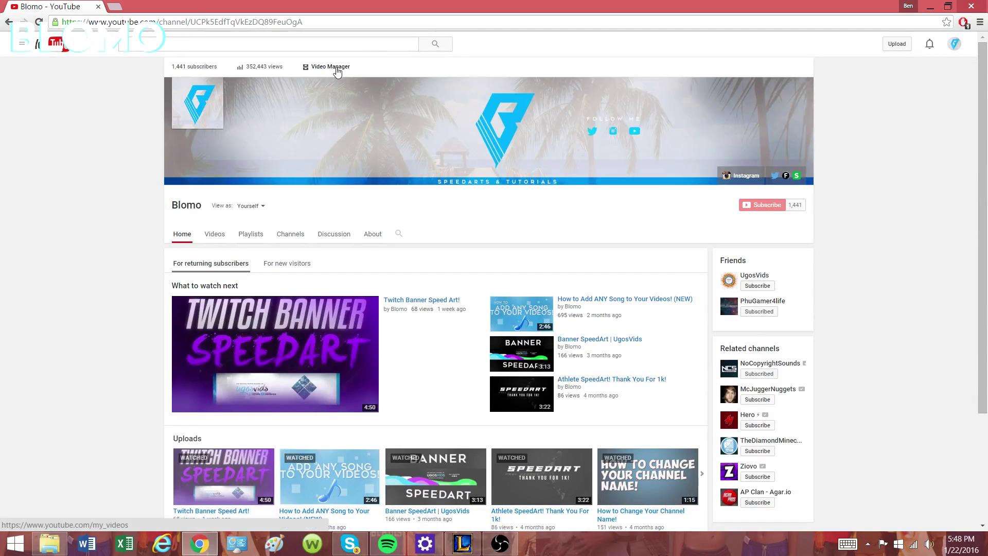
left_click(896, 44)
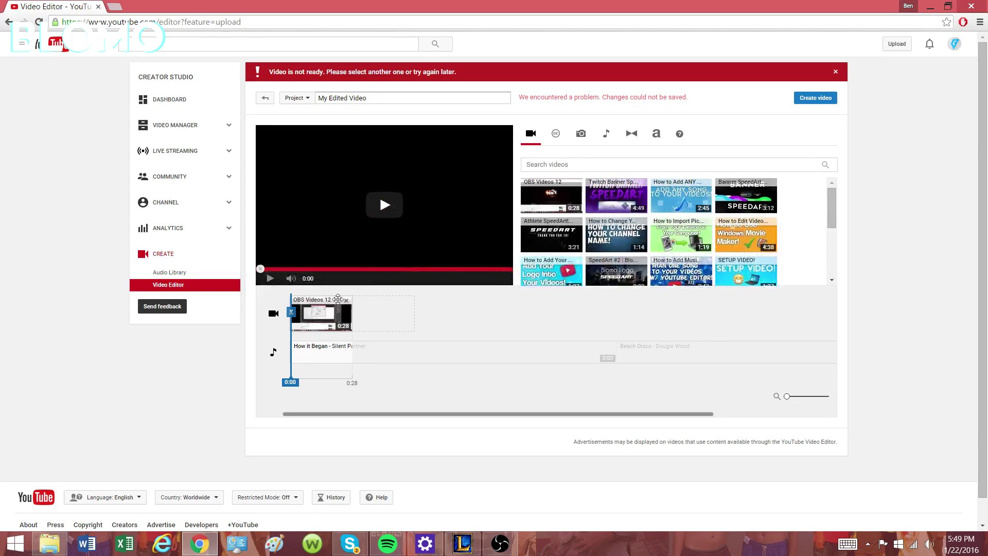
left_click(345, 301)
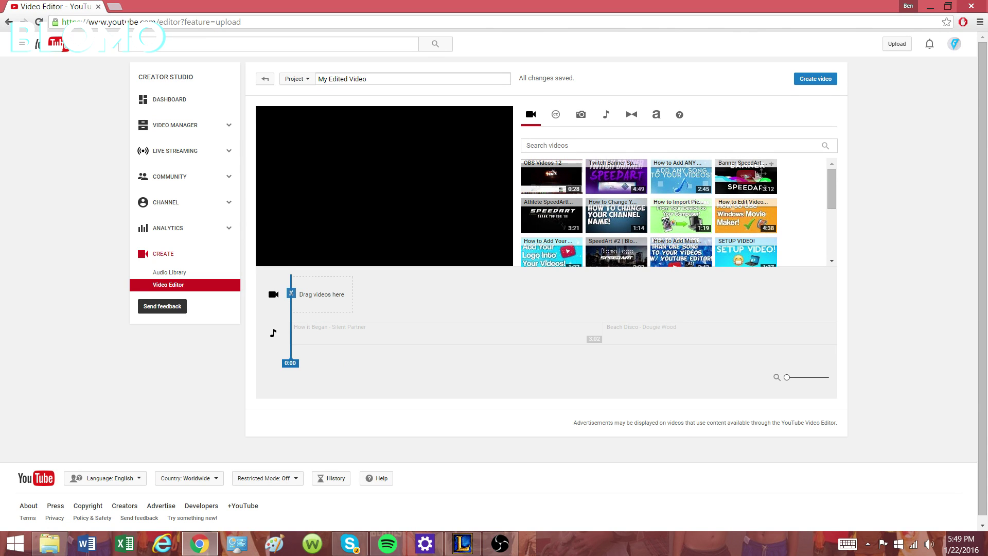
scroll(830, 189, "down", 1)
scroll(829, 205, "up", 1)
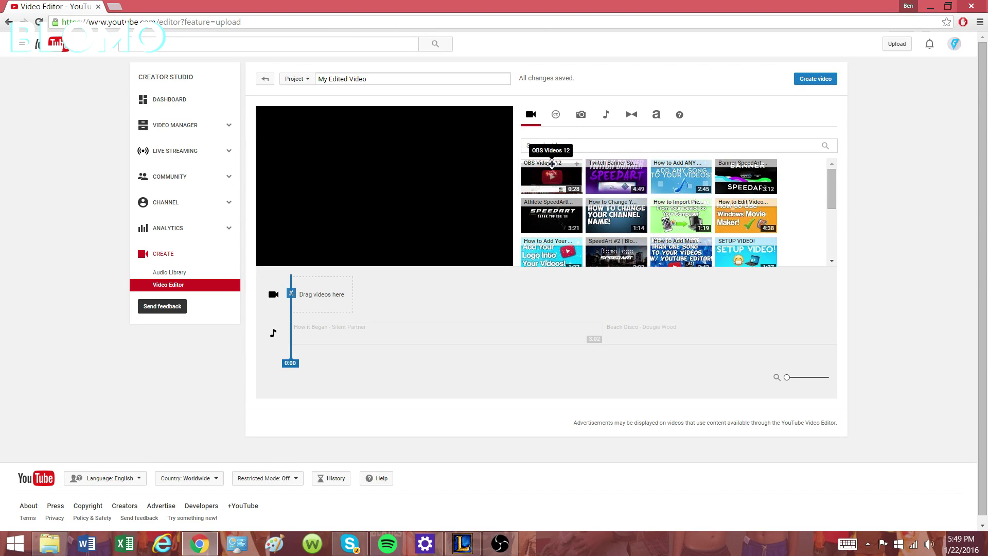
Drop the OBS Videos 12 clip onto the video track, dismiss Quick fixes, and delete the Beach Disco audio
left_click_drag(555, 162, 319, 295)
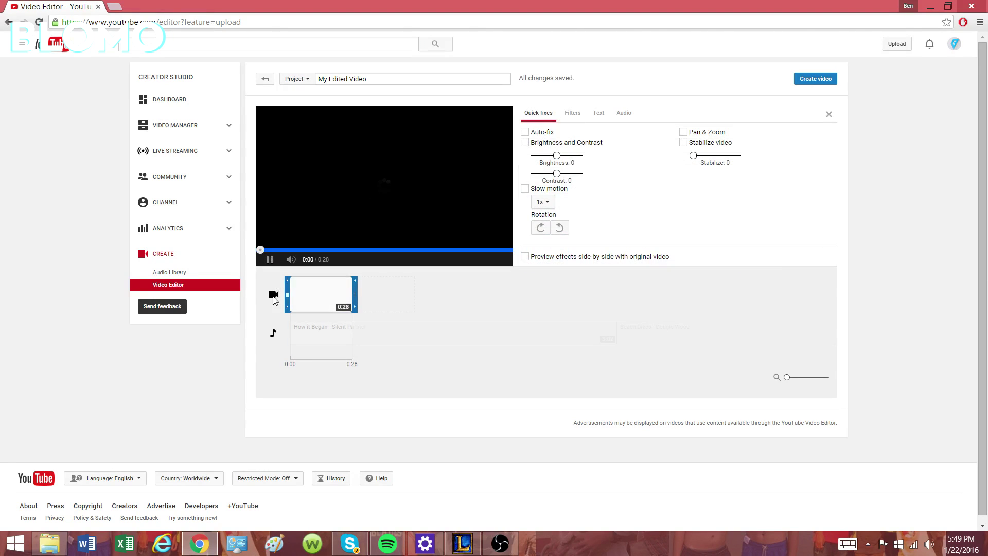
left_click(828, 114)
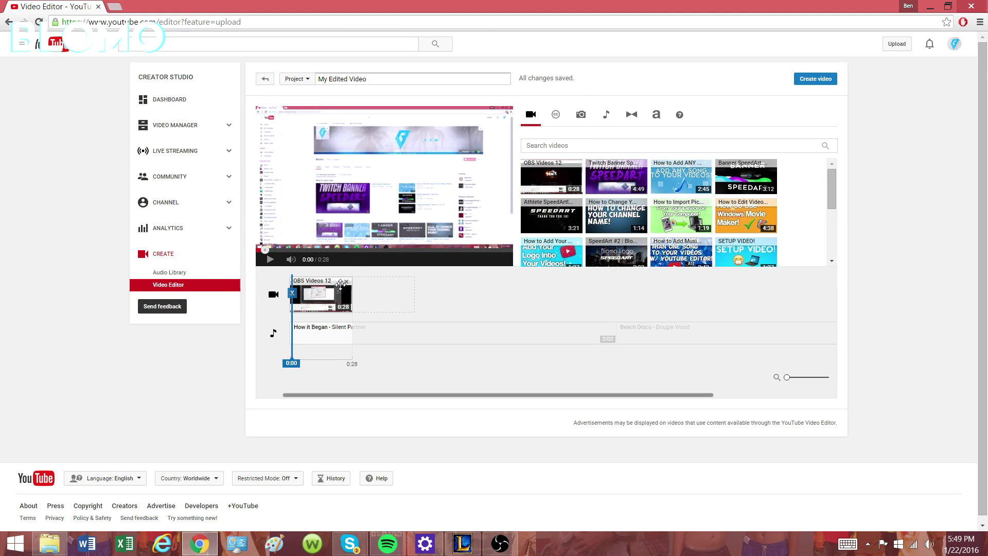
left_click(612, 327)
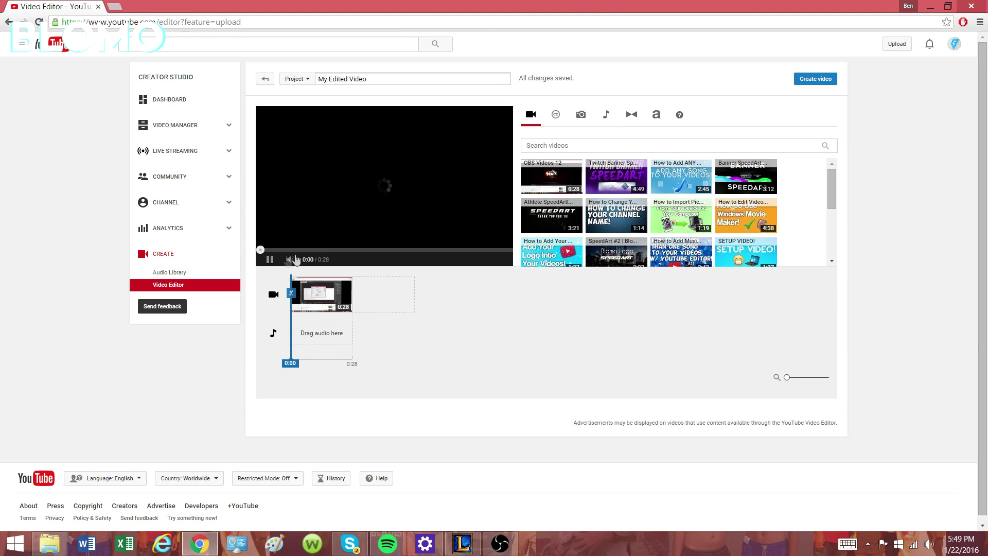
Place How it Began by Silent Partner from the audio library onto the empty audio track
left_click(607, 121)
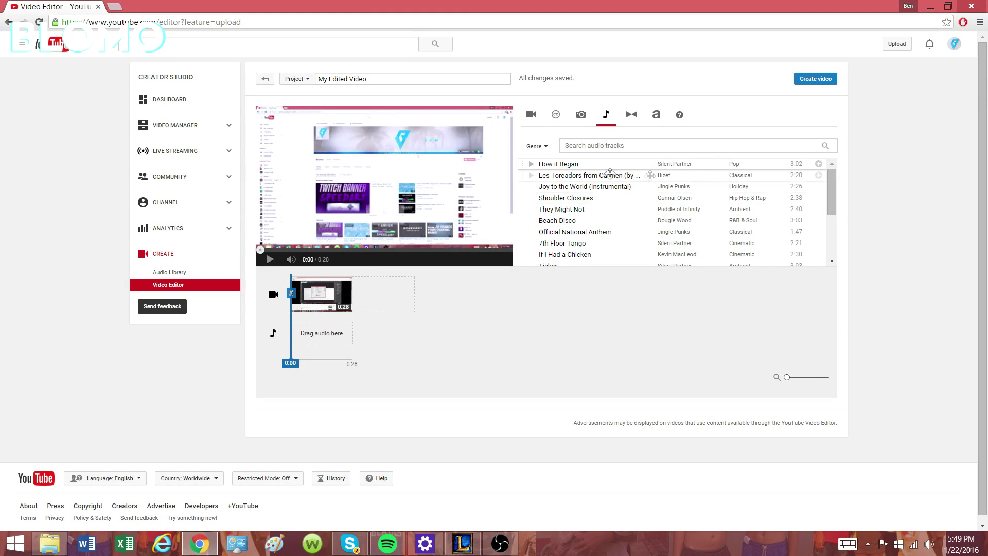
left_click_drag(836, 198, 826, 275)
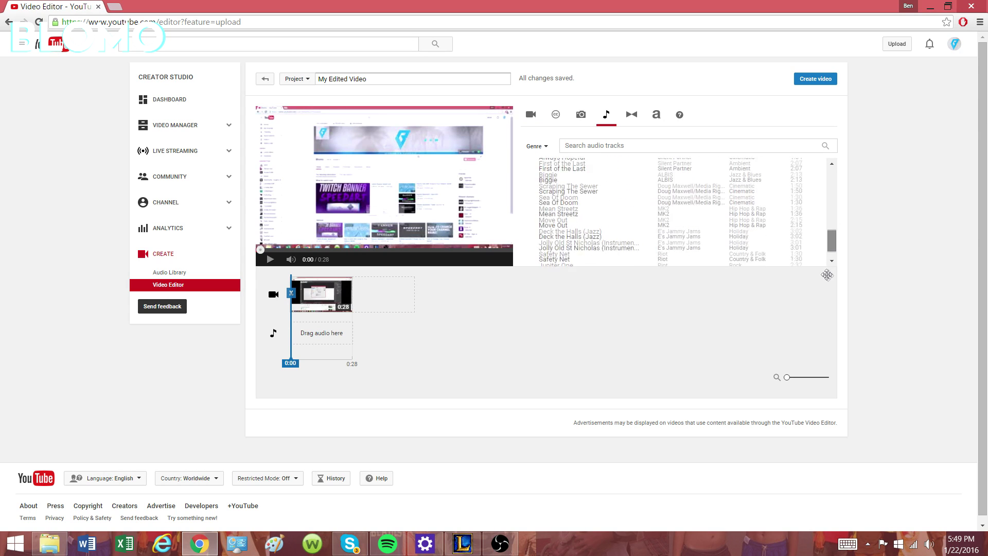
left_click(537, 146)
mouse_move(608, 181)
left_mouse_down()
mouse_move(606, 222)
mouse_move(607, 165)
left_mouse_up()
left_click(540, 160)
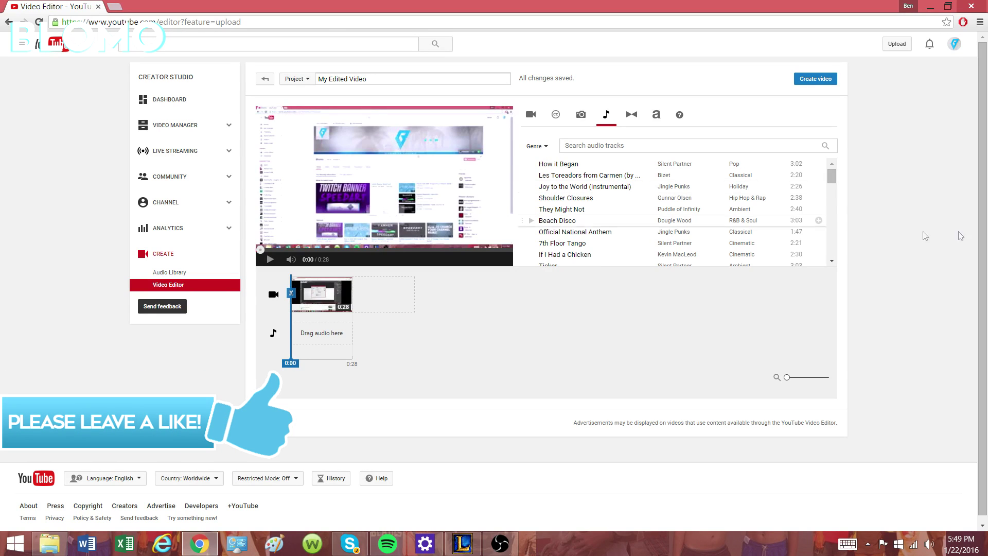
mouse_move(592, 164)
left_mouse_down()
mouse_move(580, 166)
mouse_move(607, 165)
left_mouse_up()
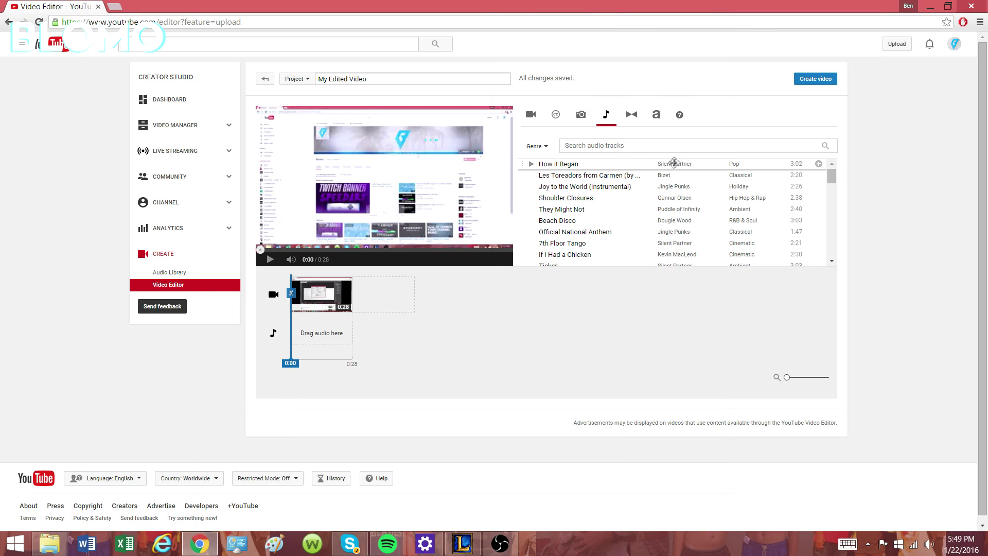
left_click_drag(670, 164, 327, 335)
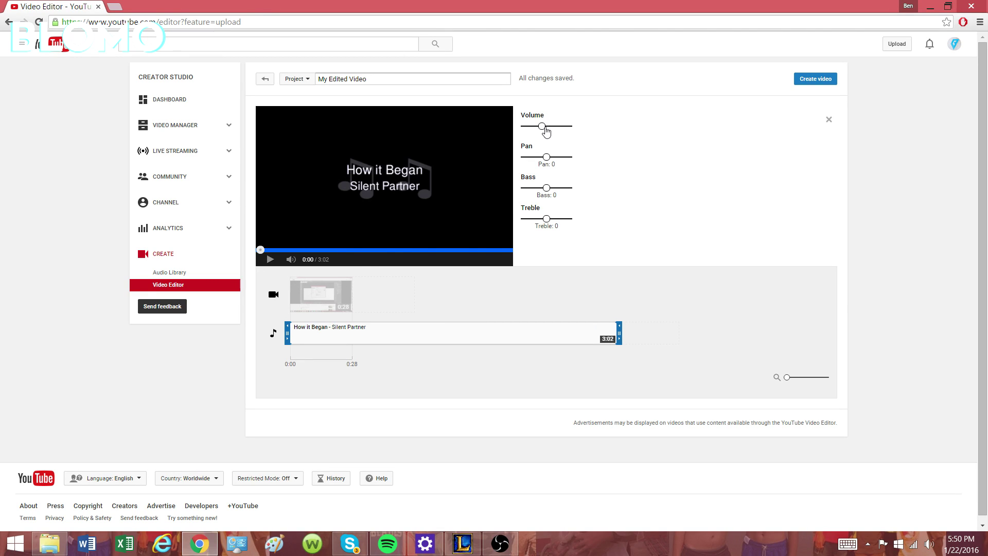
Mute the How it Began track and check the result in the preview
left_click_drag(544, 129, 526, 133)
left_click(268, 263)
left_click(267, 264)
left_click(828, 120)
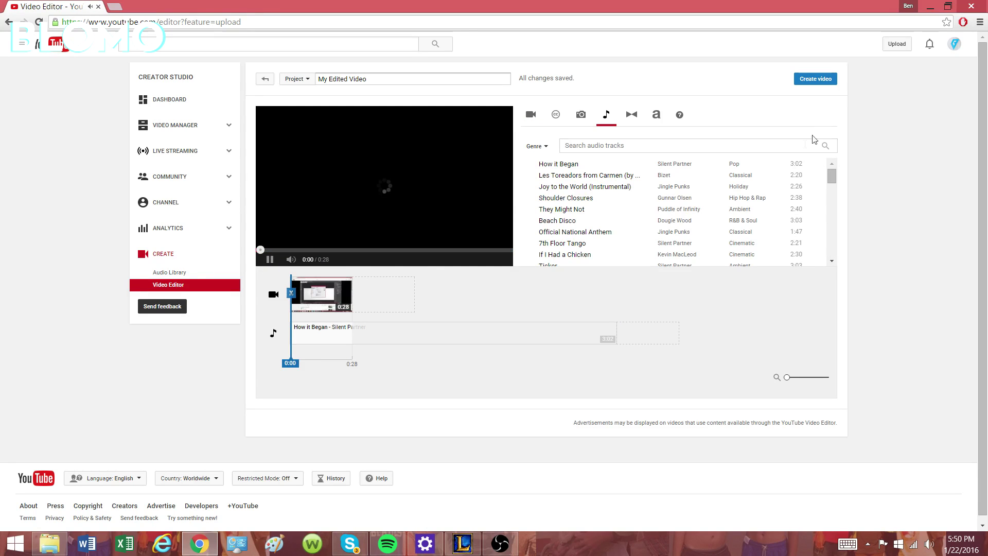
left_click(268, 260)
left_click(264, 261)
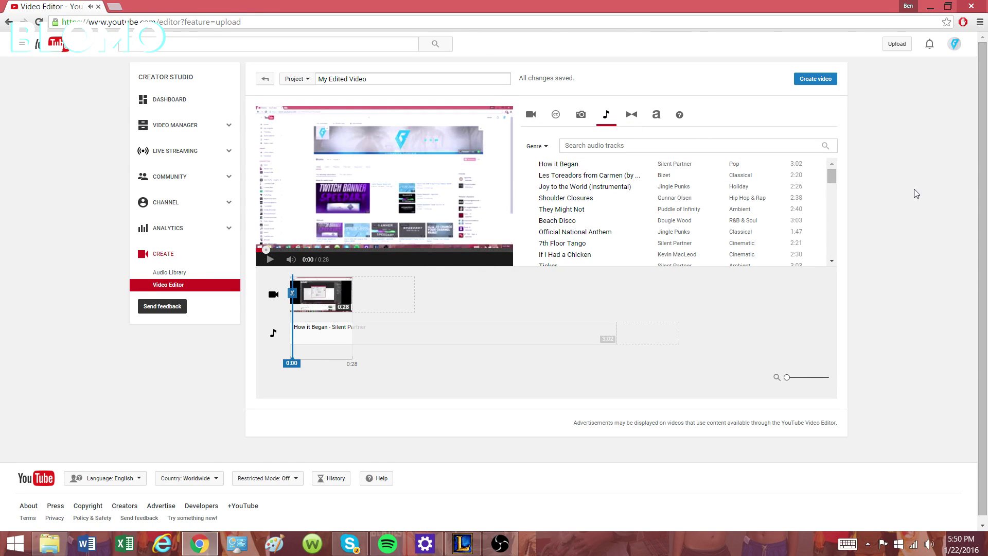
scroll(832, 177, "down", 10)
scroll(669, 242, "up", 10)
Add They Might Not by Puddle of Infinity after it with slightly lowered volume
left_click_drag(587, 208, 701, 348)
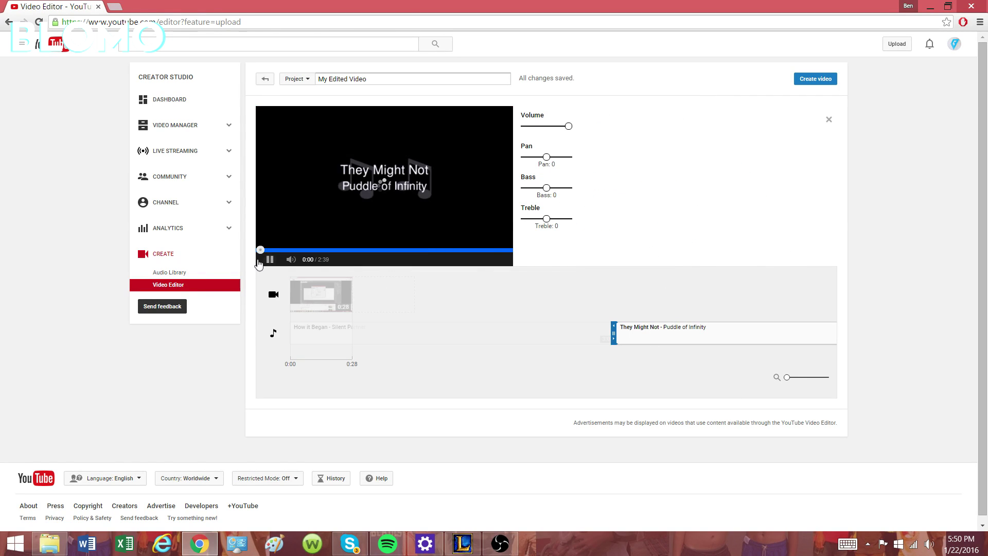
left_click_drag(569, 126, 557, 129)
left_click(829, 120)
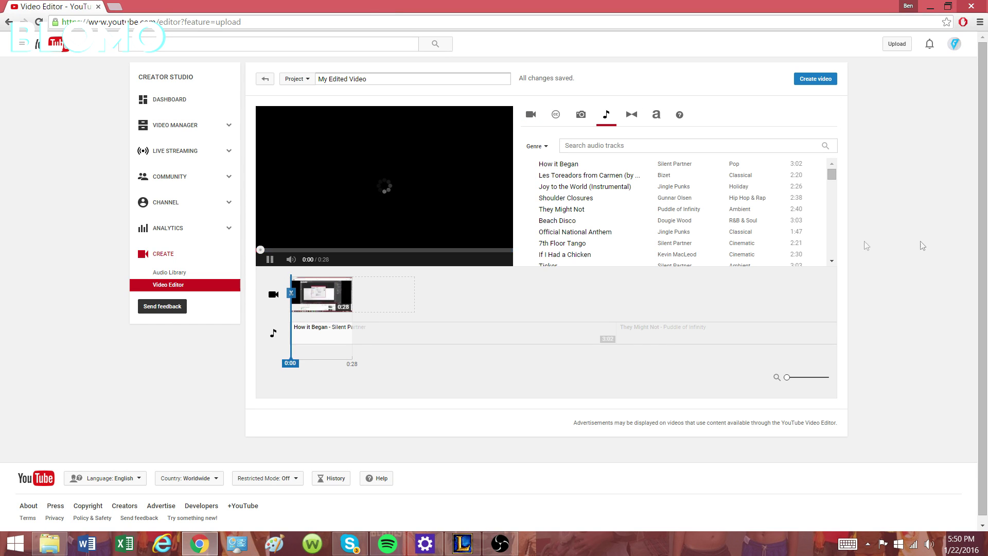
Browse the video clips, Creative Commons library, audio library and photos panels
left_click(531, 114)
left_click(555, 114)
left_click_drag(832, 180, 862, 171)
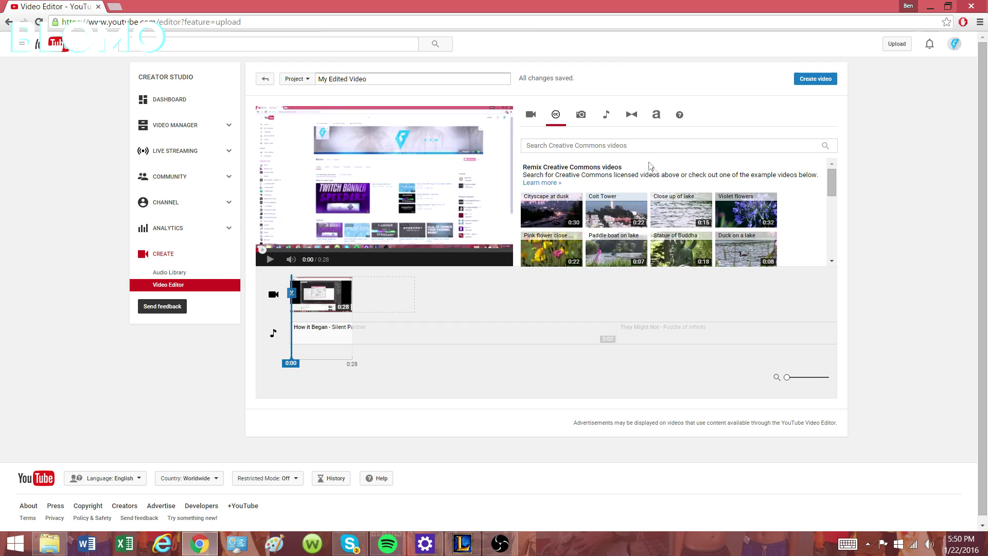
left_click(607, 126)
left_click(583, 124)
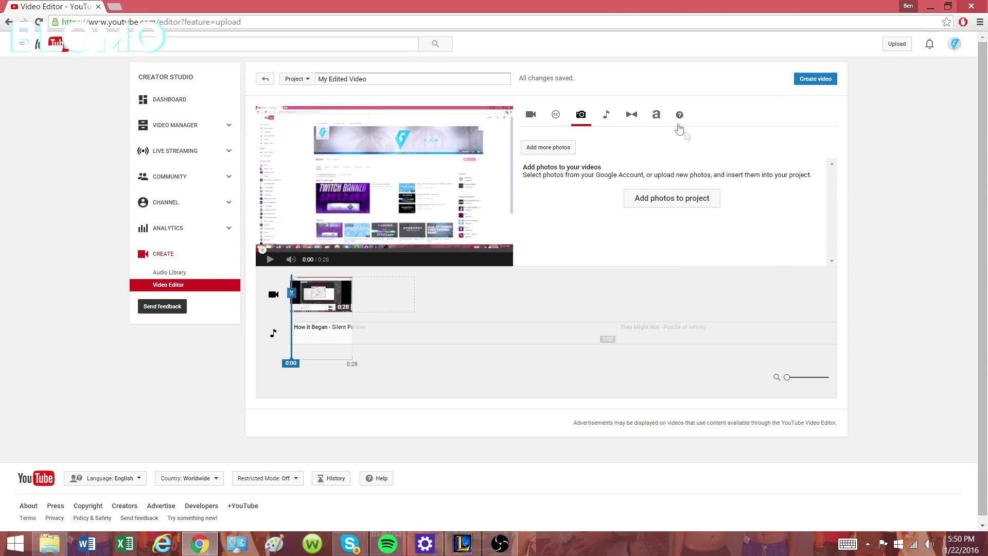
Look through the transitions, title styles and keyboard help, ending on the photos panel
left_click(635, 122)
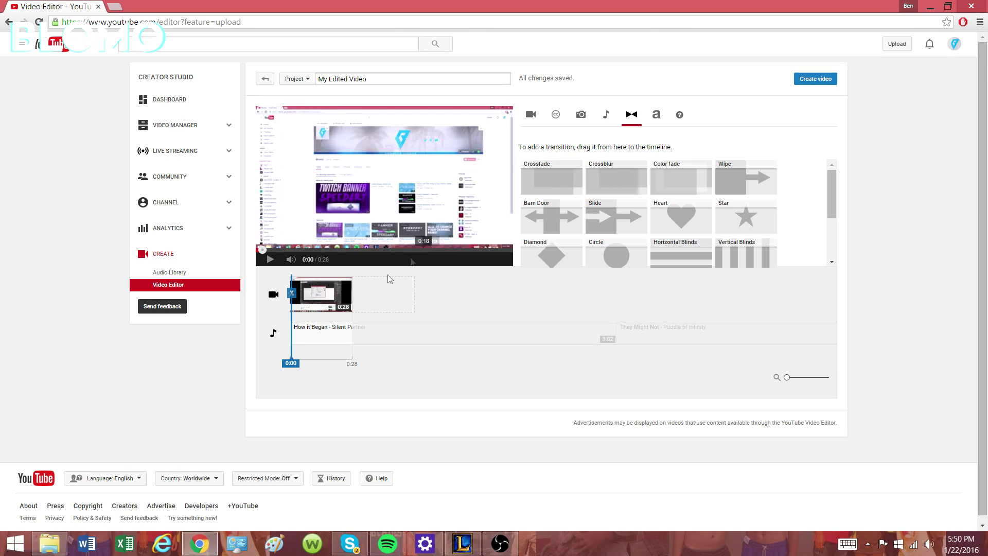
left_click(656, 115)
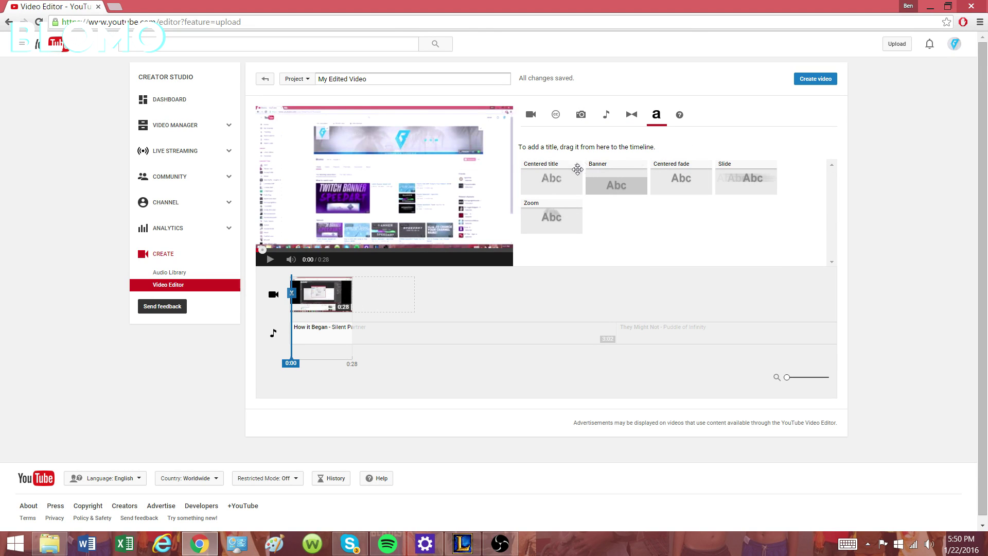
left_click(679, 118)
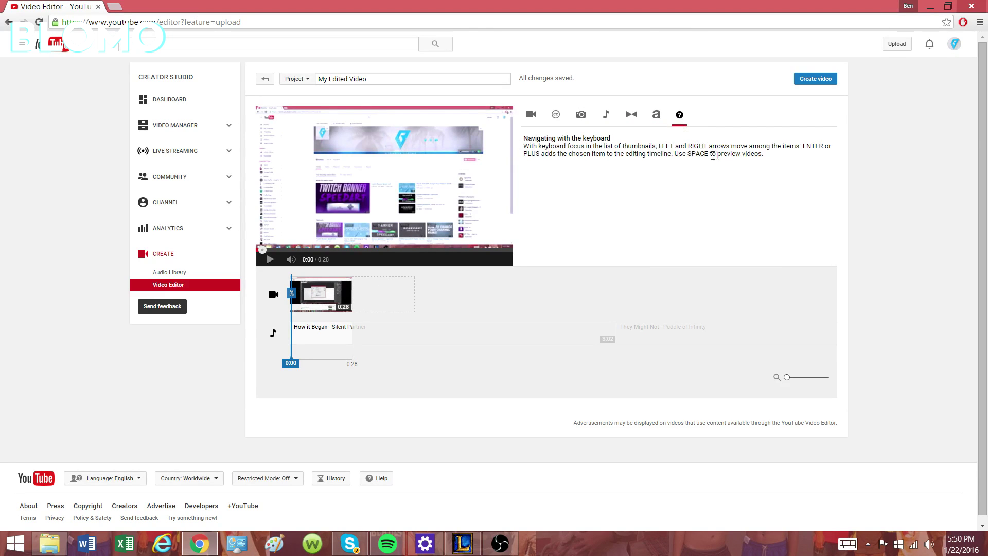
left_click(653, 124)
left_click(631, 120)
left_click(606, 121)
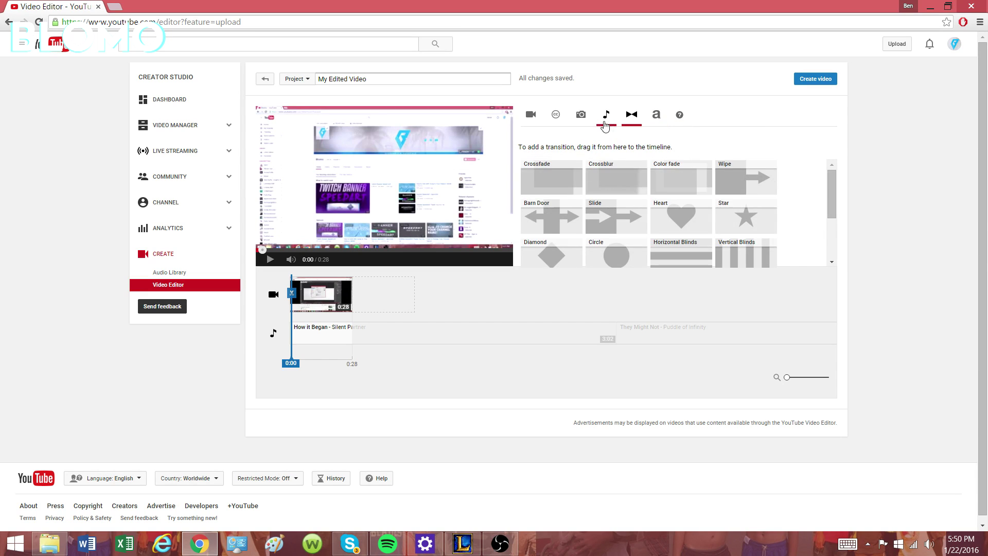
left_click(583, 116)
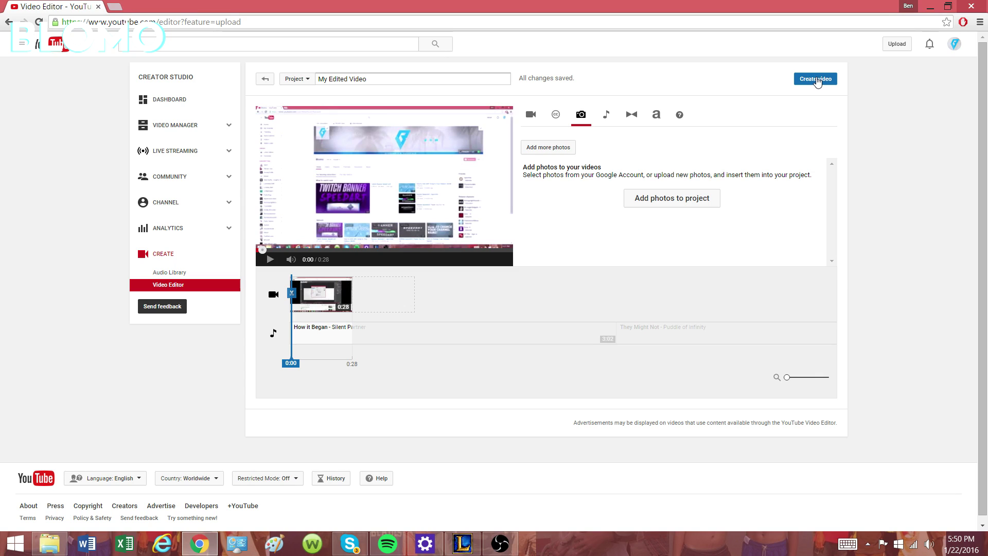
Retitle the project 'Sample Video' and create the video from it
left_click(388, 78)
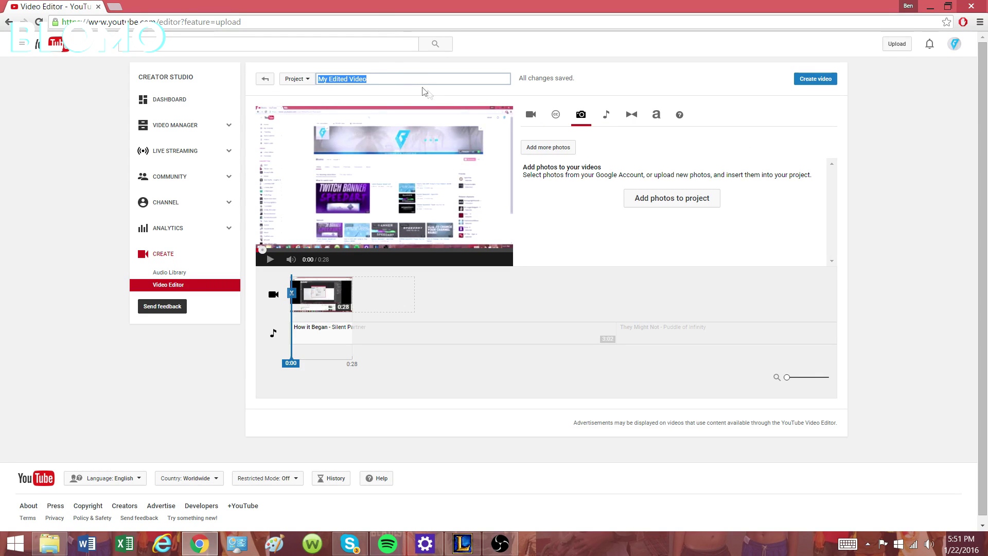
type("Sample Videwo")
key("BackSpace")
key("BackSpace")
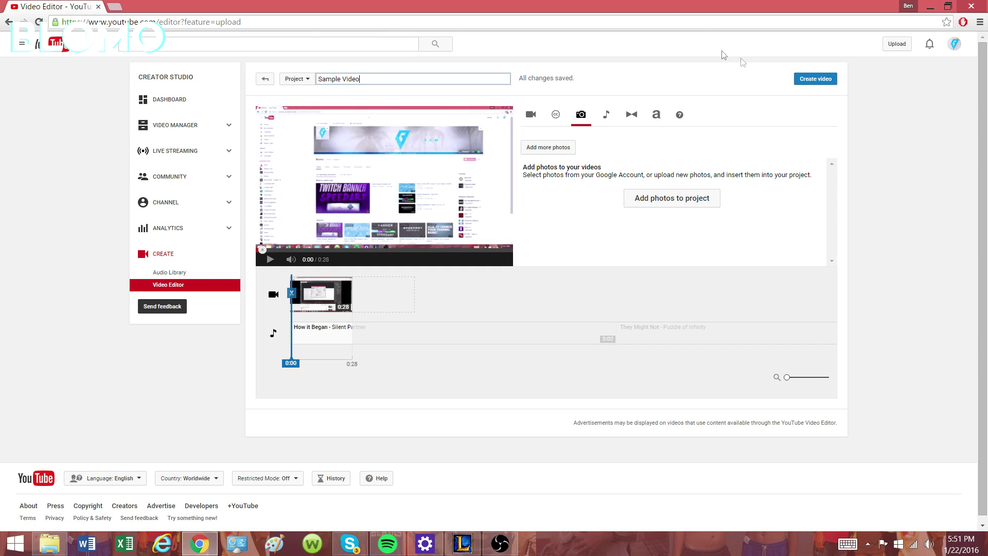
left_click(818, 78)
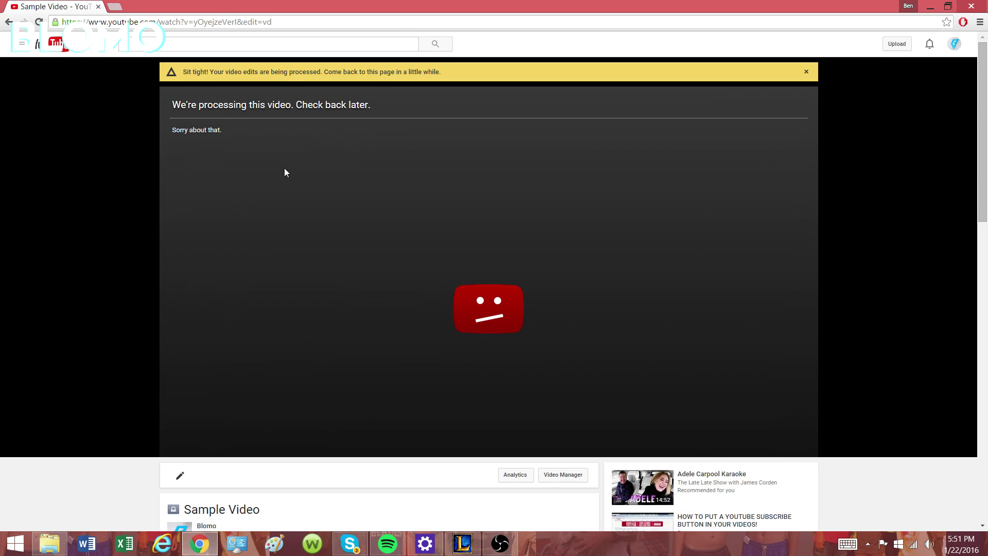
scroll(283, 165, "down", 2)
scroll(282, 165, "up", 2)
Open the channel's Videos list in Video Manager and refresh to check Sample Video's status
left_click(206, 525)
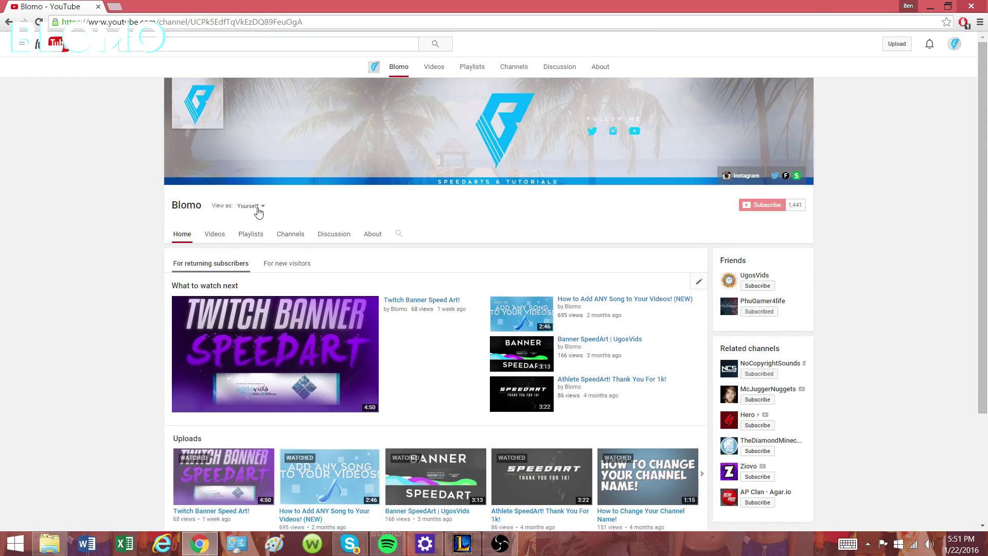
left_click(215, 234)
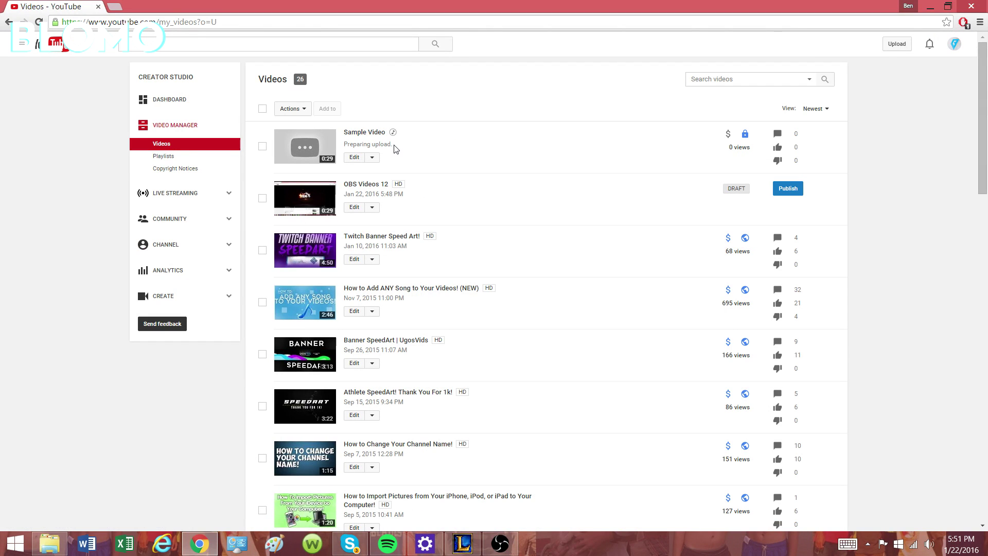
key("F5")
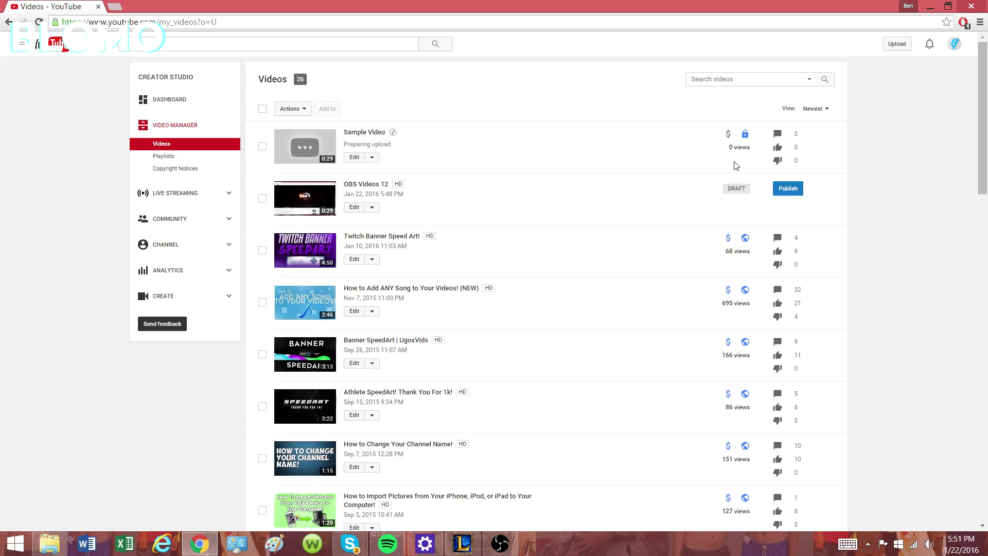